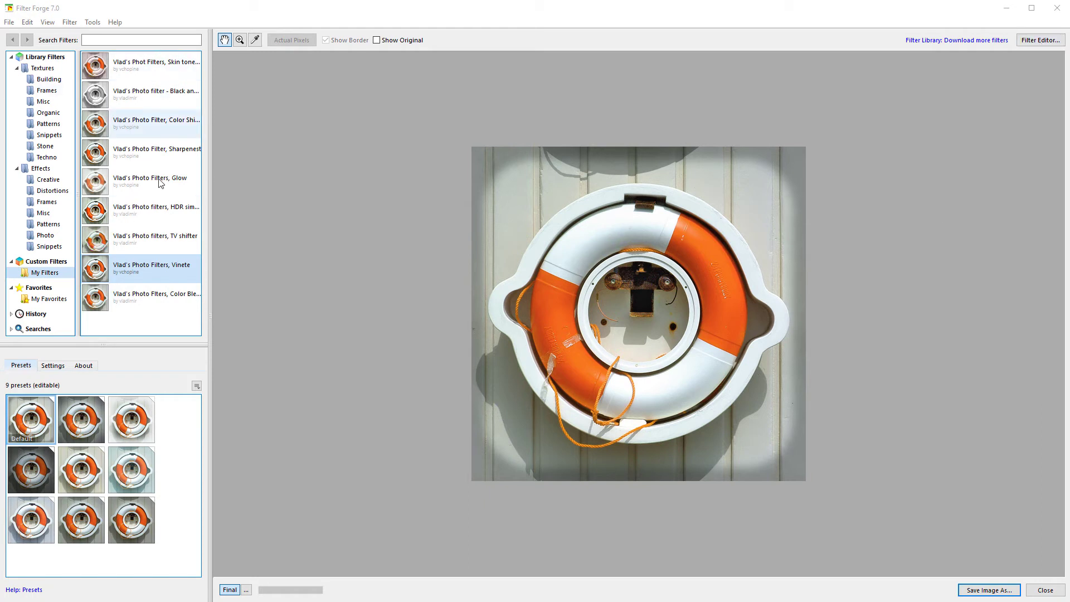
Review the Vinete filter's settings and presets, and open this filter for editing in the Filter Editor.
left_click(52, 365)
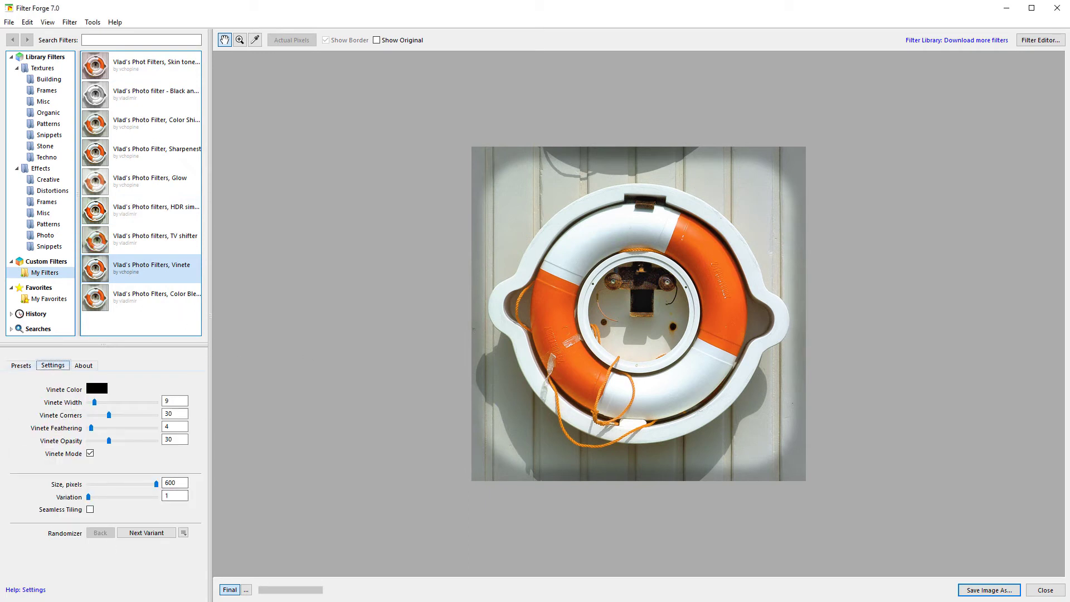
left_click(21, 365)
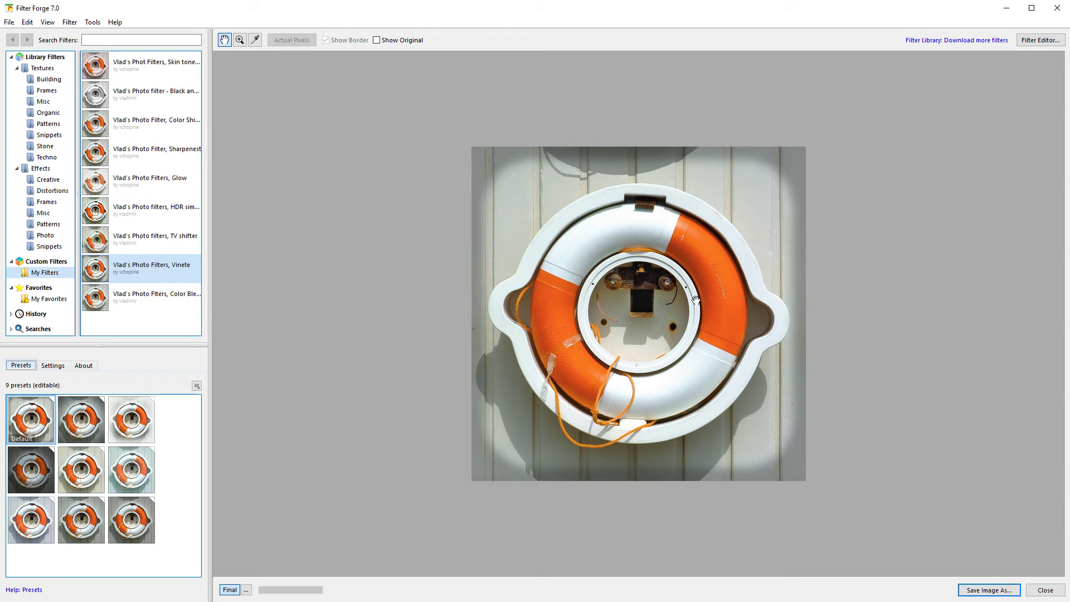
left_click(1036, 42)
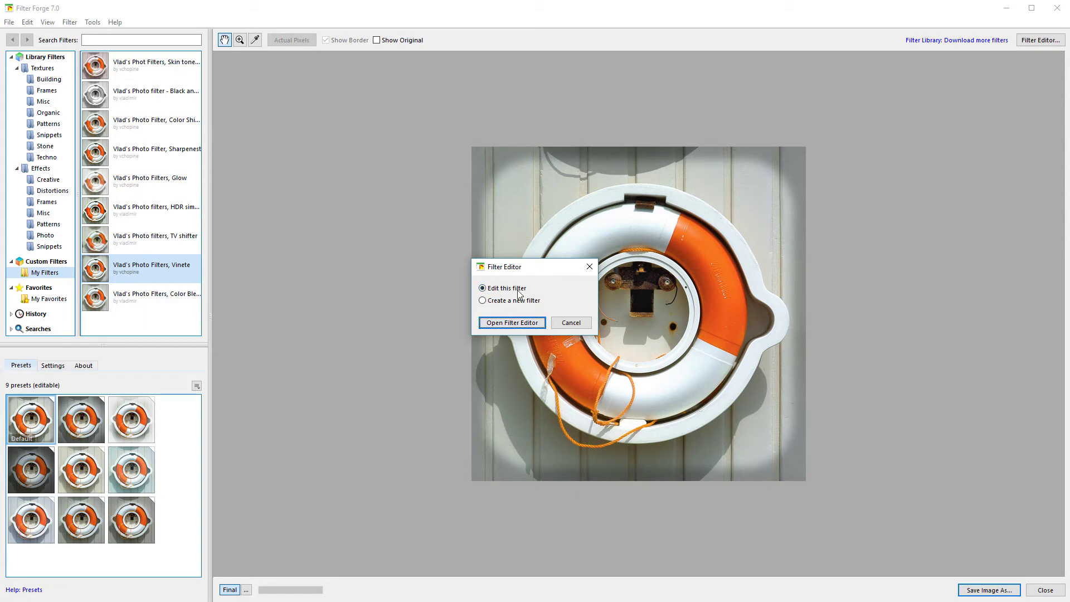
left_click(512, 323)
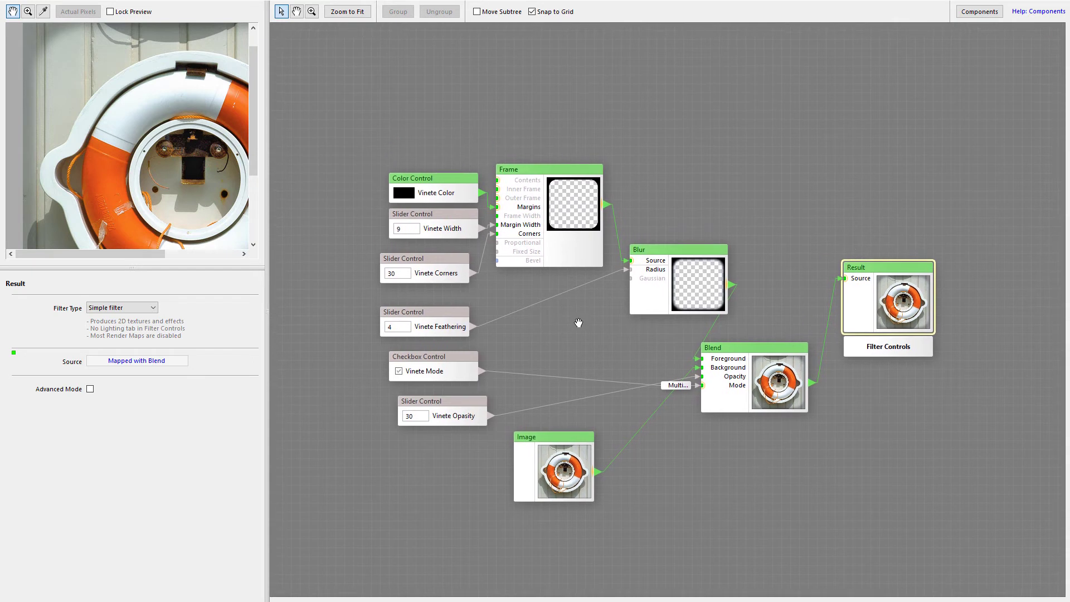
Move the six Vinete controls up and away from the other components, and raise the Frame component to spread out the node layout.
left_click_drag(360, 137, 459, 284)
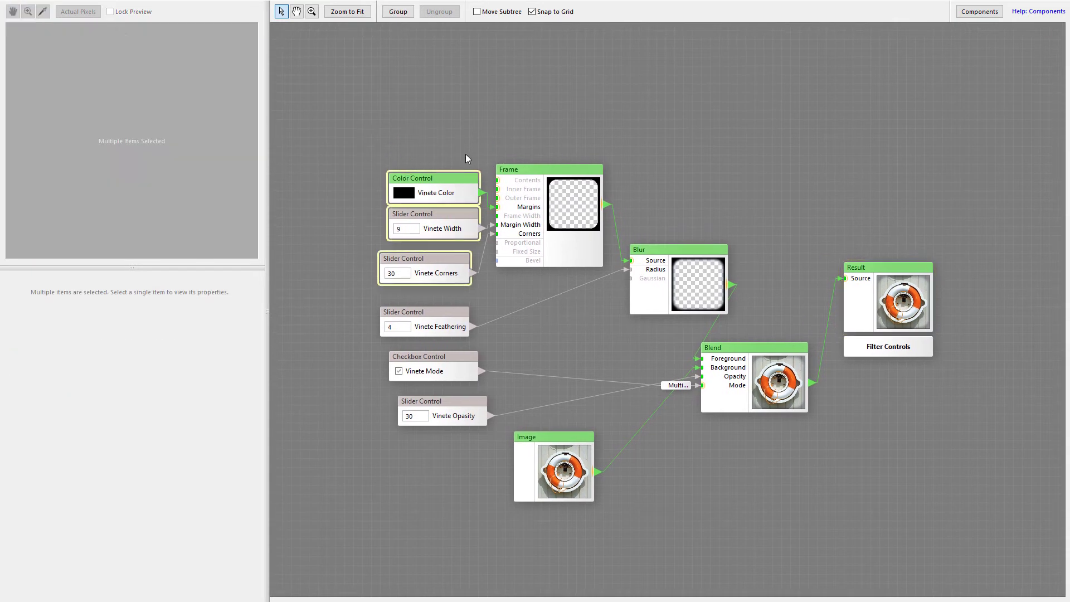
left_click_drag(454, 178, 399, 122)
left_click_drag(344, 266, 497, 458)
left_click_drag(446, 308, 402, 263)
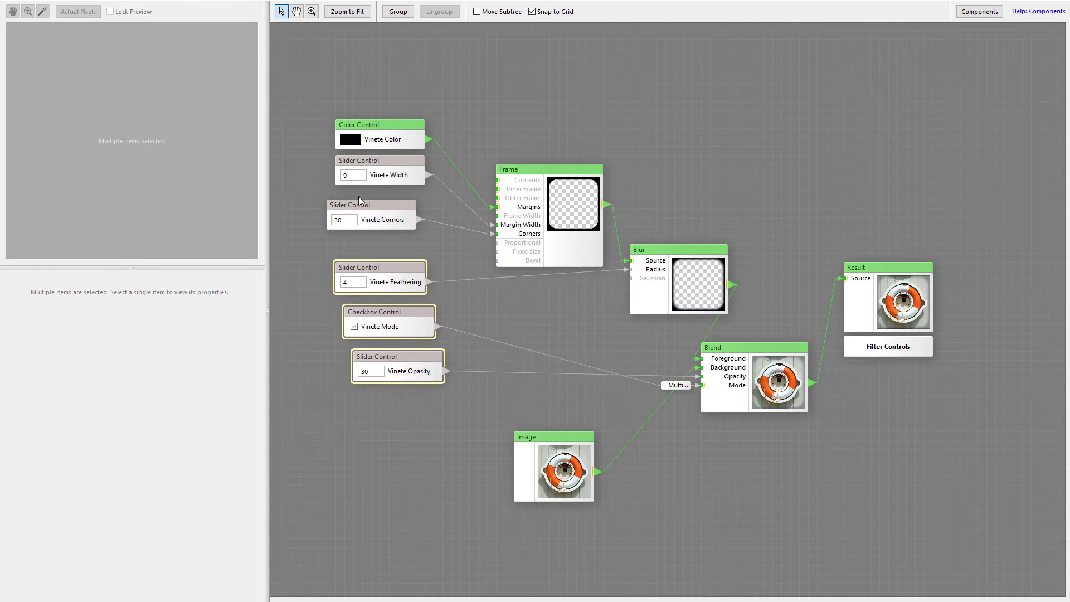
left_click_drag(541, 166, 547, 130)
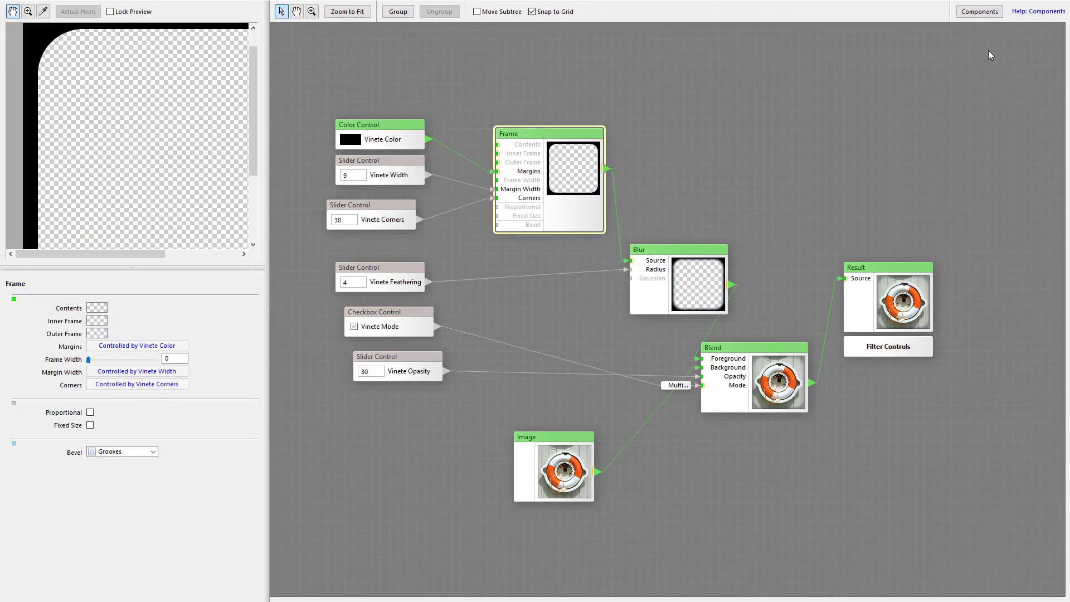
Show the component library and browse its categories, including Adjustments, Channels, External, Gradients, Noise, RGB Math and Transform.
left_click(968, 12)
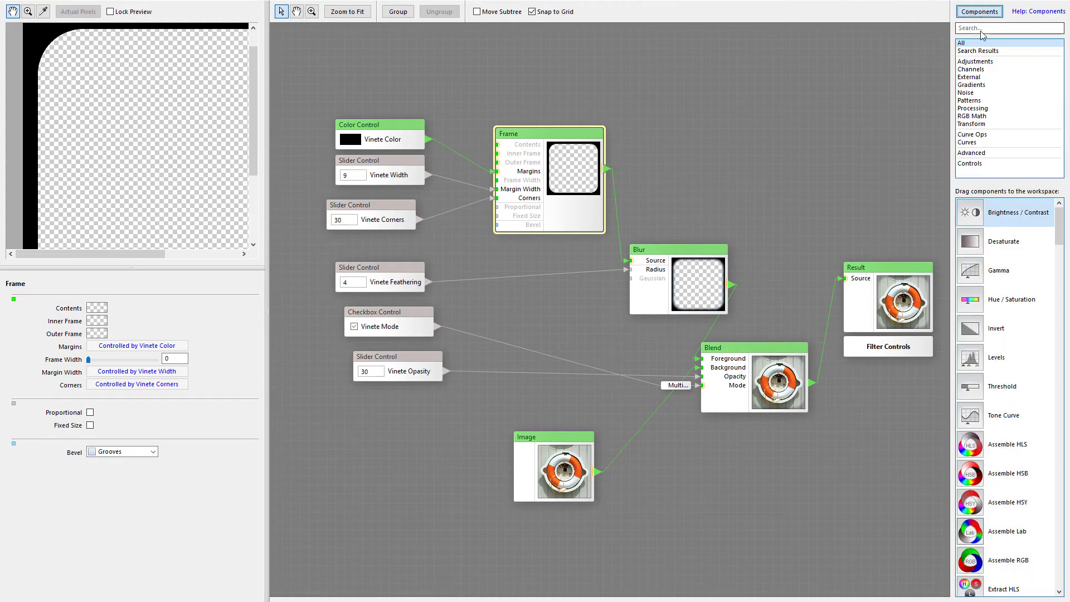
scroll(1017, 424, "down", 3)
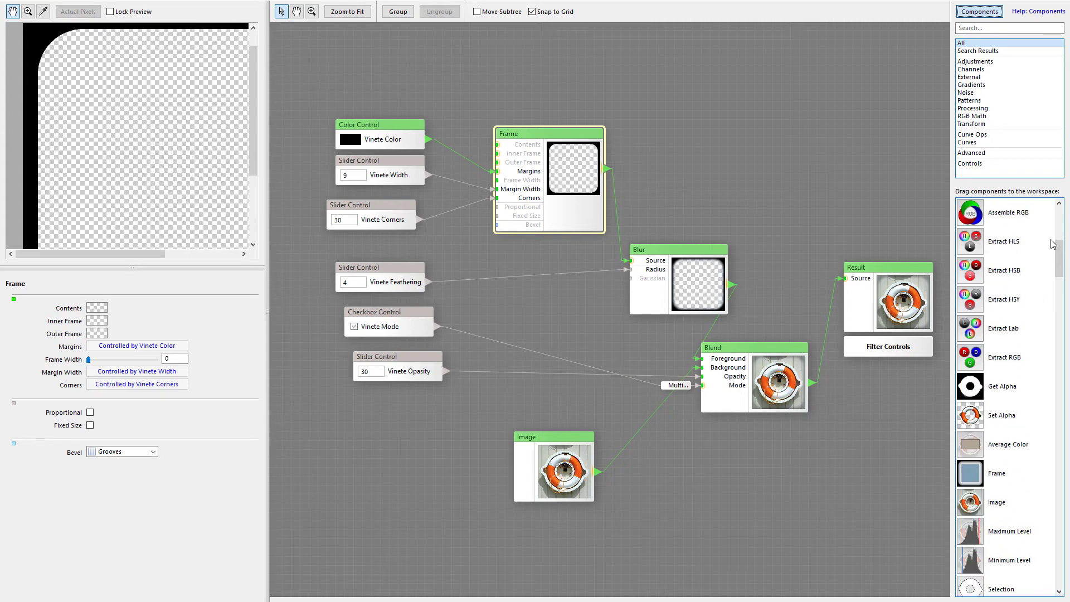
mouse_move(1058, 256)
left_mouse_down()
mouse_move(1057, 536)
mouse_move(1059, 264)
left_mouse_up()
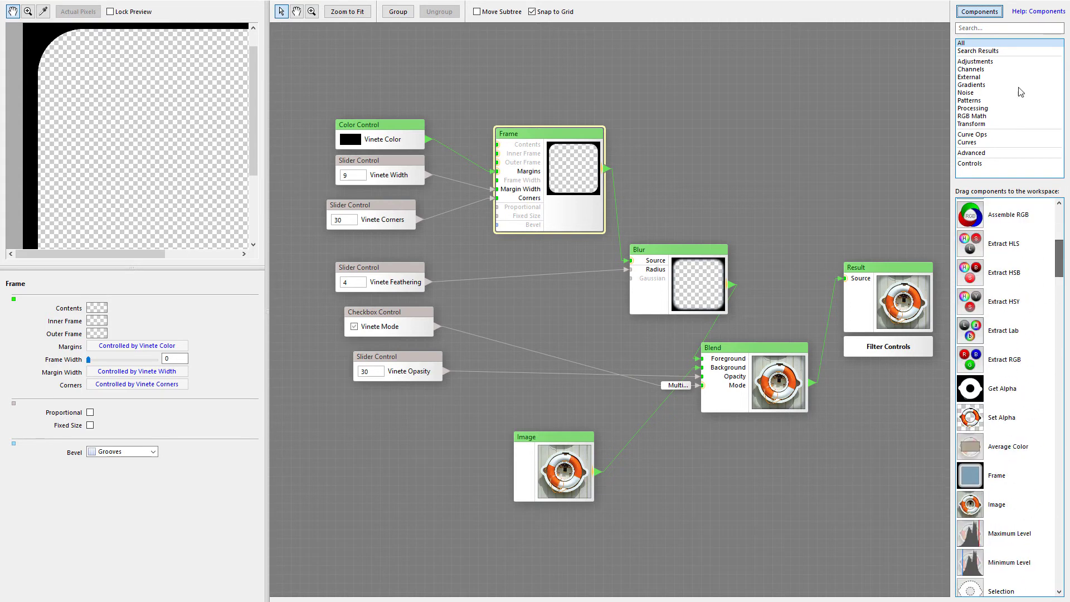
left_click(970, 62)
left_click(969, 71)
left_click(970, 78)
left_click(970, 86)
left_click(969, 95)
left_click(971, 116)
left_click(974, 124)
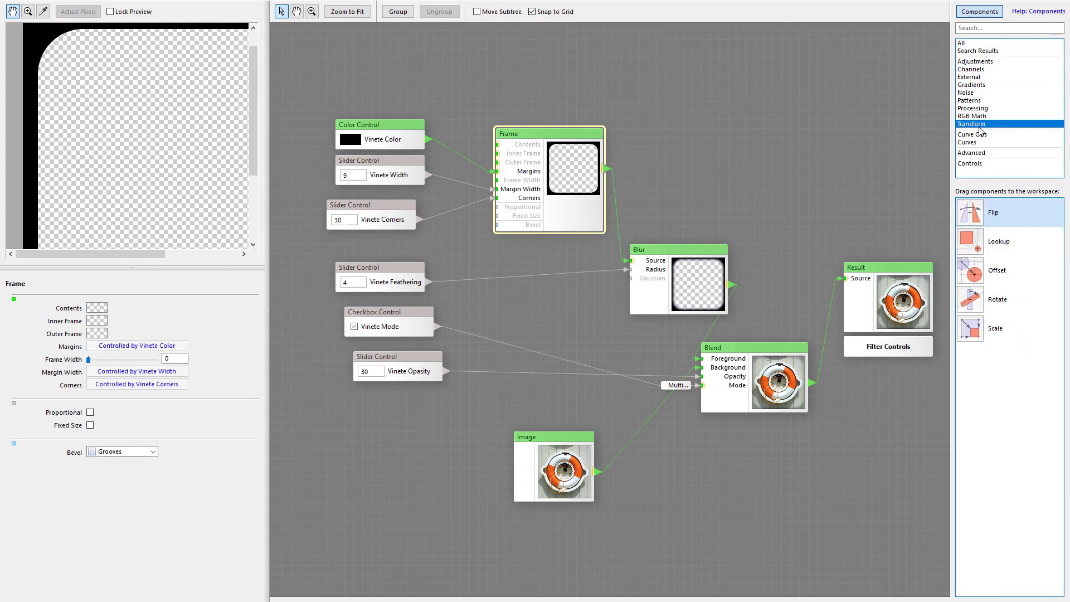
left_click(980, 44)
left_click_drag(1058, 235, 1046, 203)
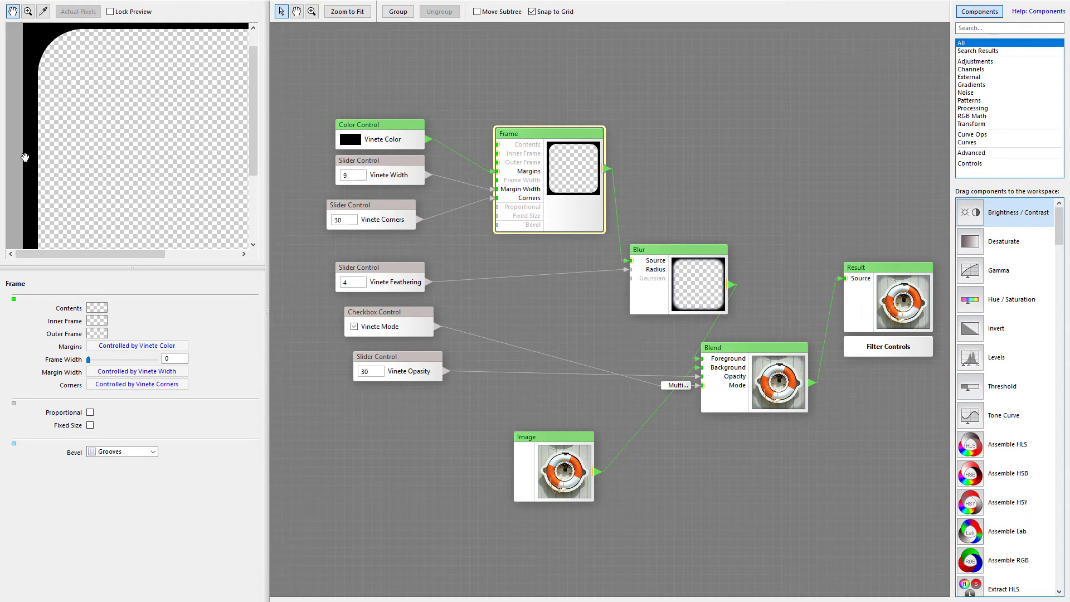
Try an opaque blue, 468BB3 with alpha 255, as the Frame component's Contents color.
scroll(126, 119, "down", 3)
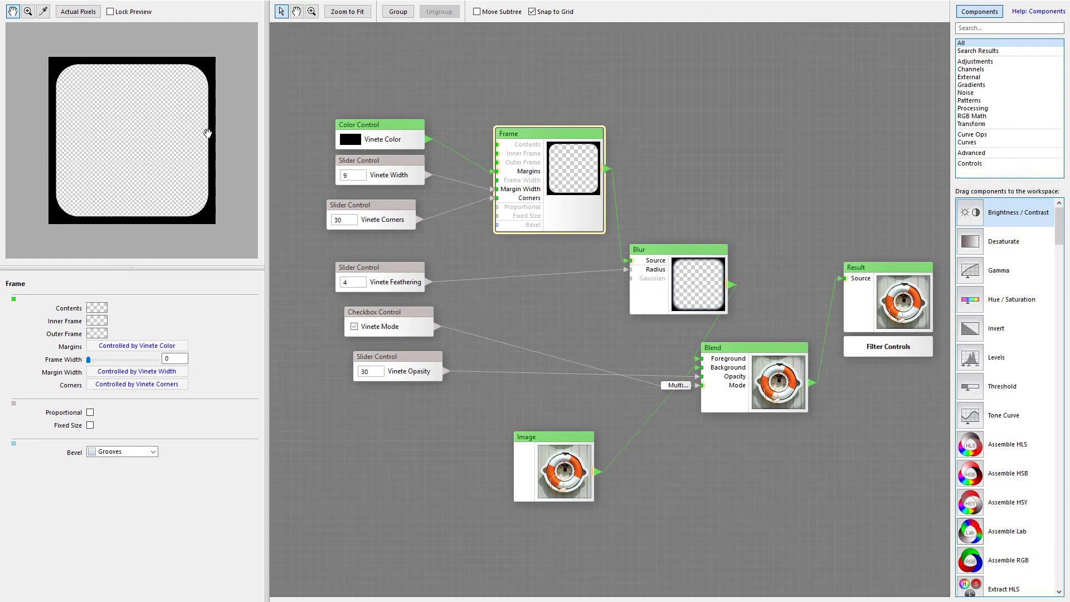
left_click(96, 308)
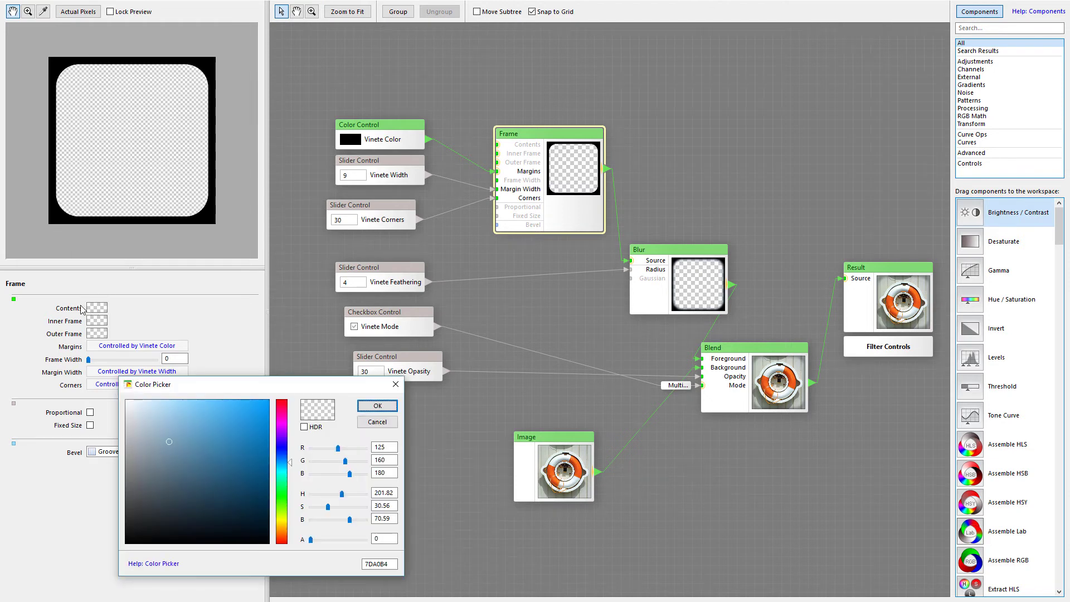
left_click_drag(237, 386, 303, 205)
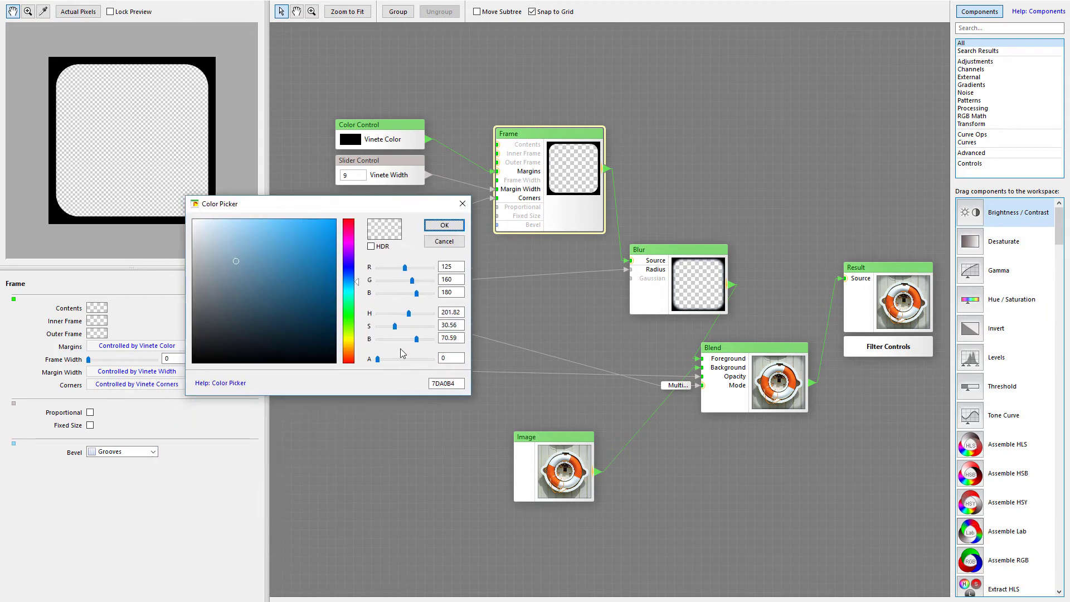
left_click_drag(377, 359, 460, 372)
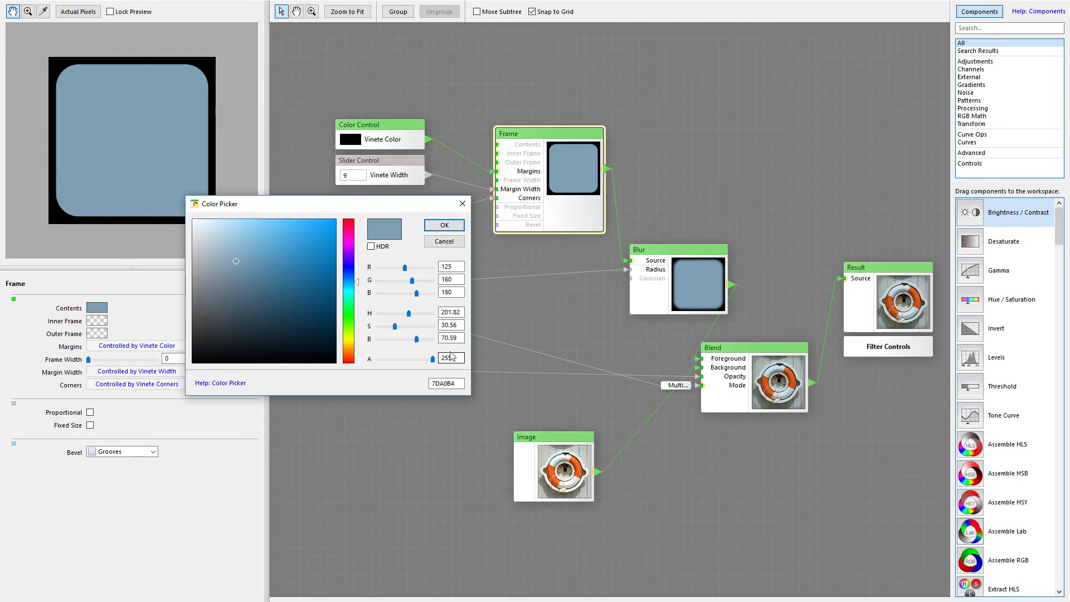
mouse_move(278, 283)
left_mouse_down()
mouse_move(303, 326)
mouse_move(280, 262)
left_mouse_up()
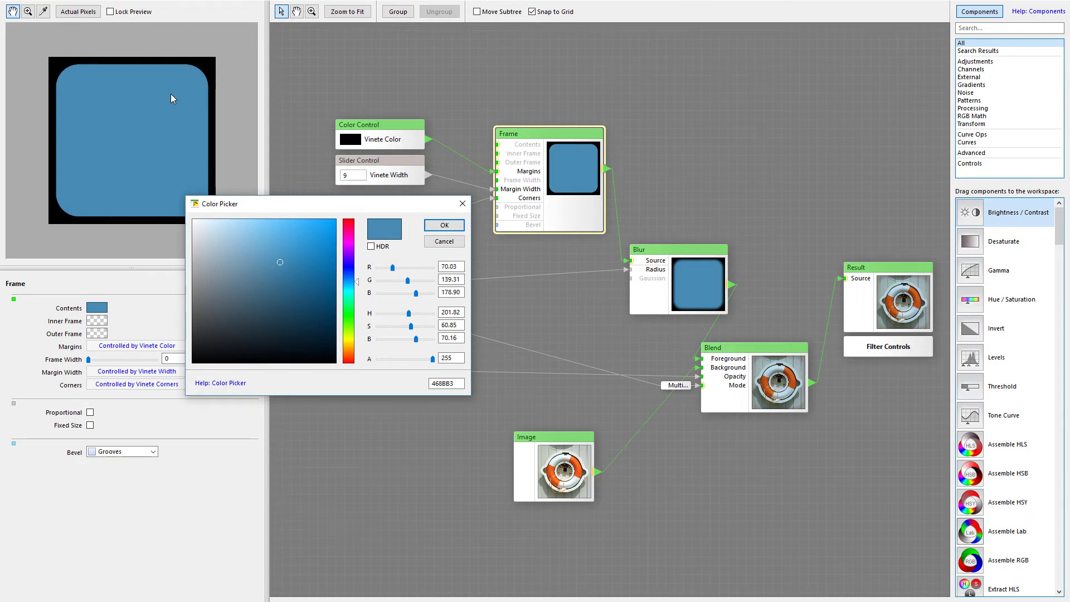
Make the Frame's Contents color transparent again with alpha 0 and dismiss the color picker.
left_click_drag(432, 358, 349, 371)
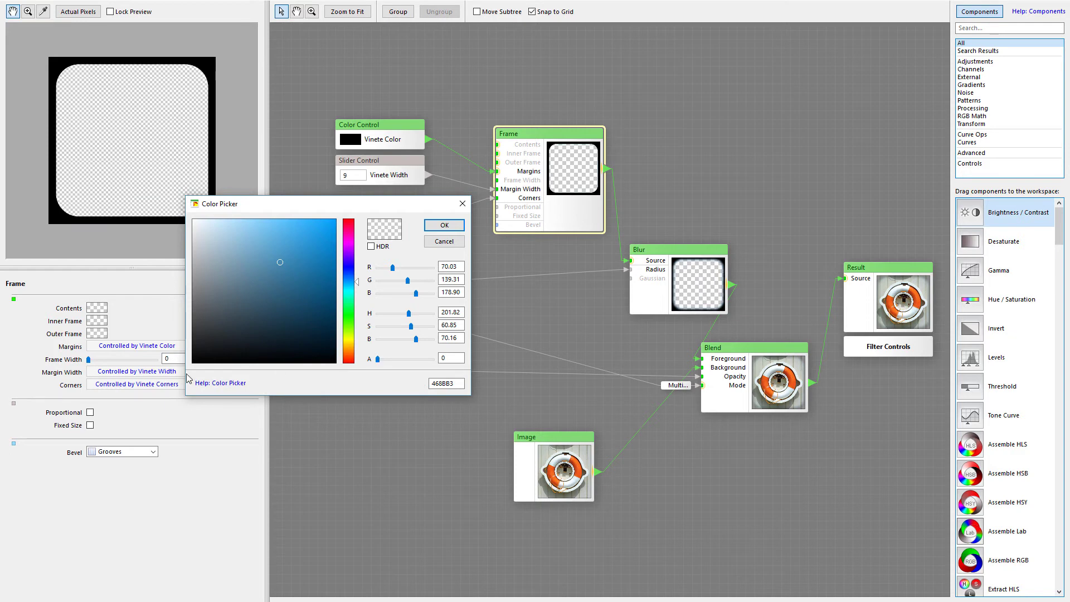
left_click_drag(402, 208, 496, 295)
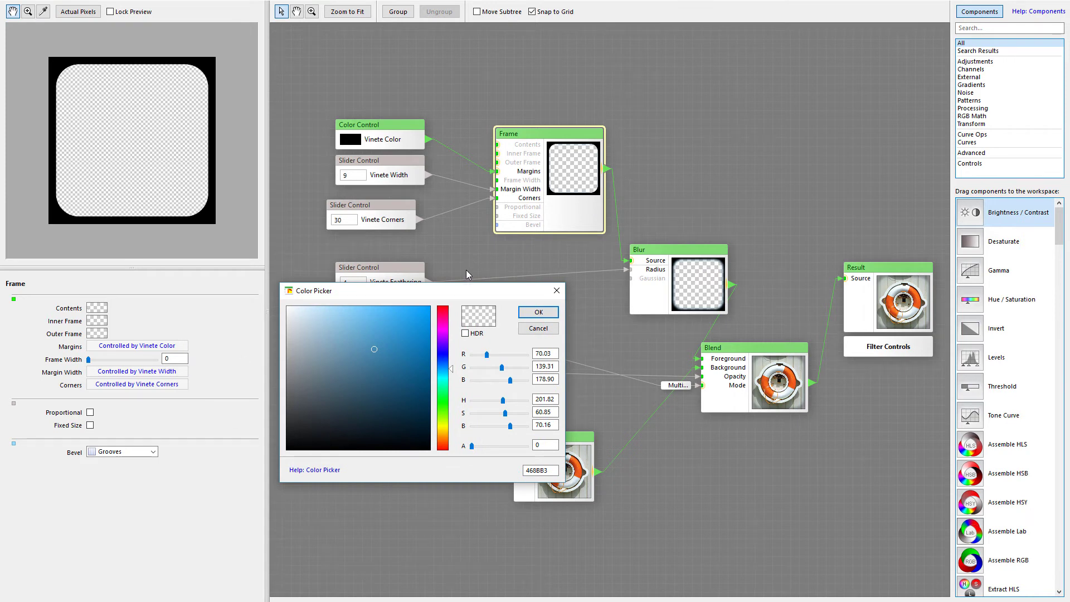
left_click_drag(477, 295, 551, 311)
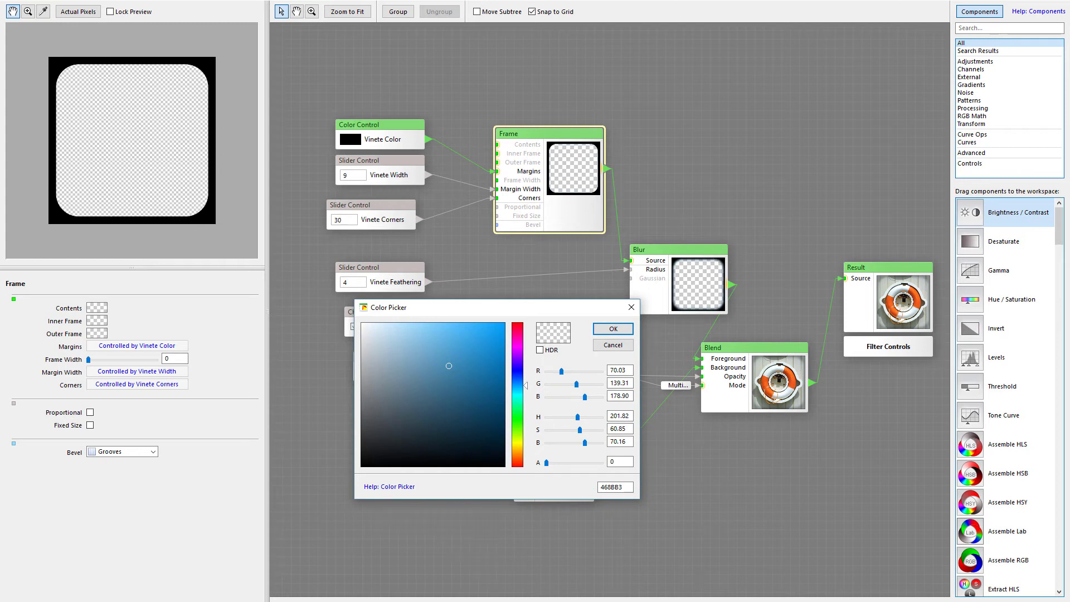
left_click_drag(500, 308, 493, 315)
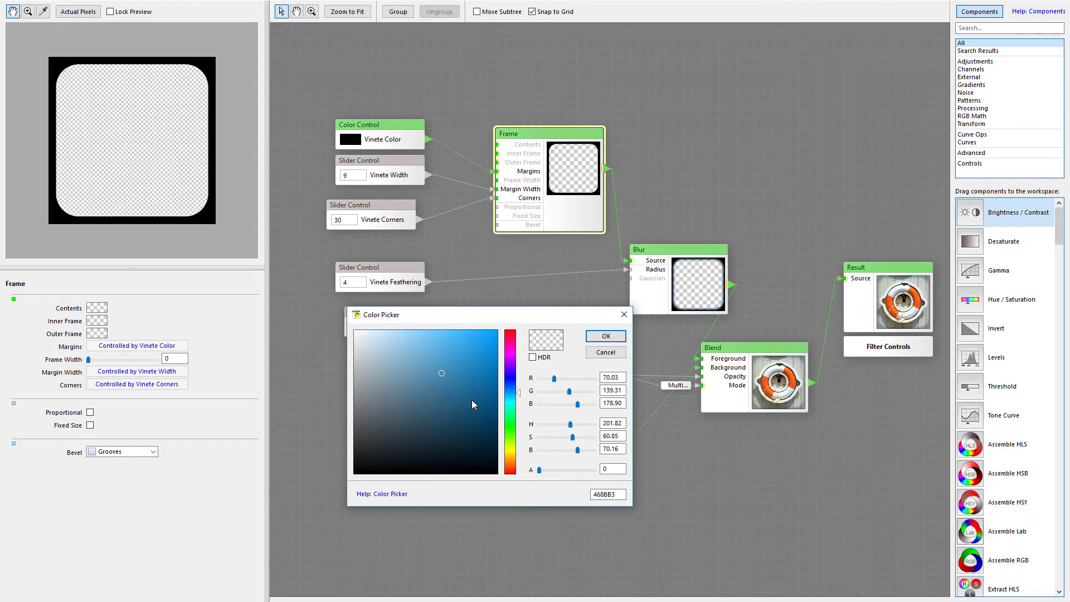
left_click(624, 314)
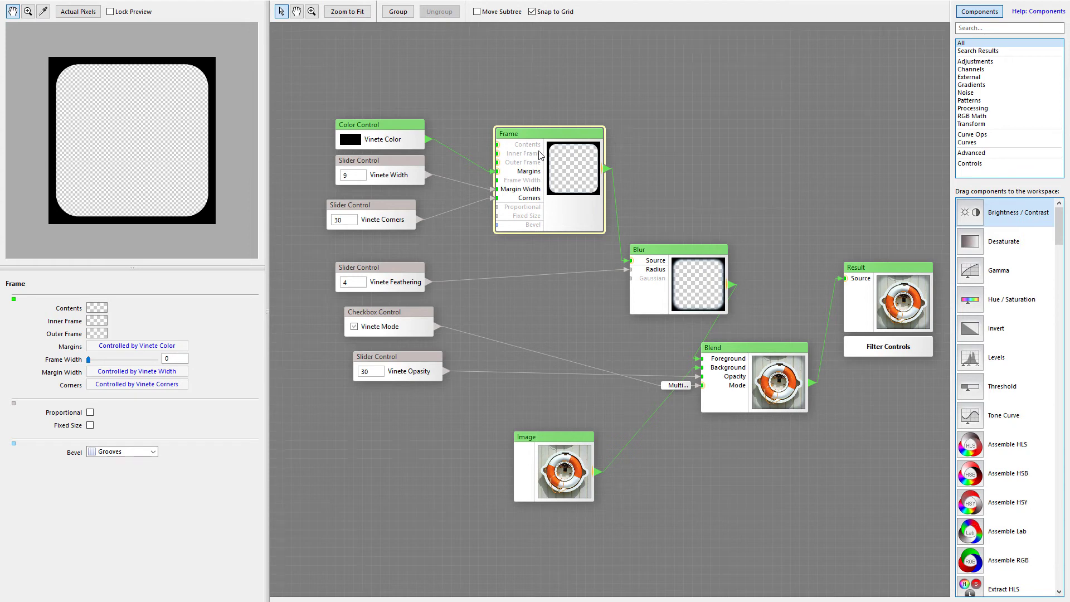
Add a Color Control component to the workspace above the Vinete Color control.
left_click_drag(1058, 223, 1061, 330)
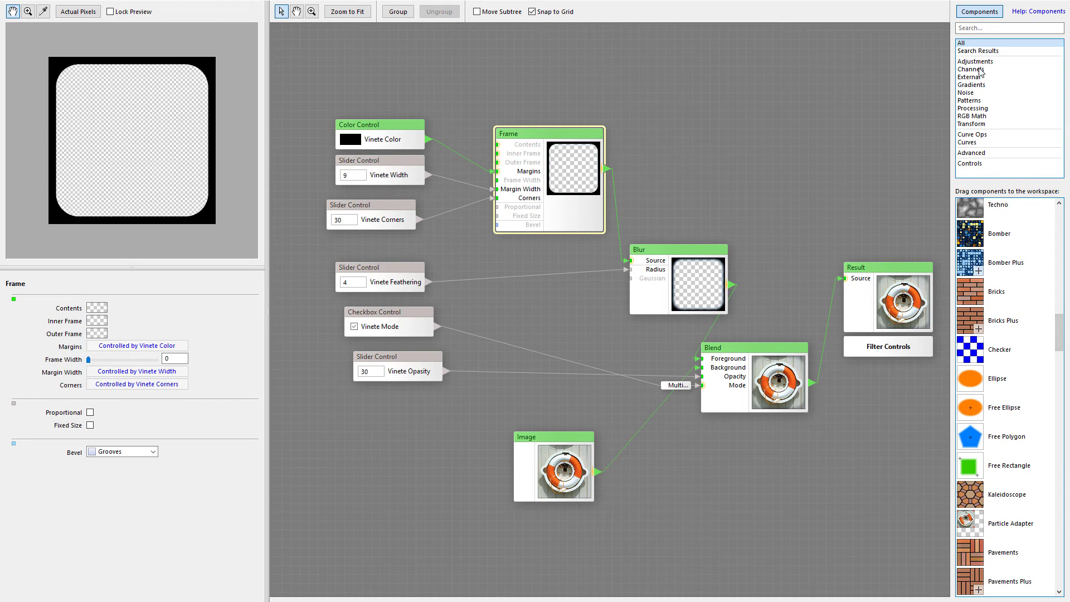
scroll(1025, 536, "down", 15)
scroll(1025, 537, "down", 5)
left_click_drag(969, 439, 350, 57)
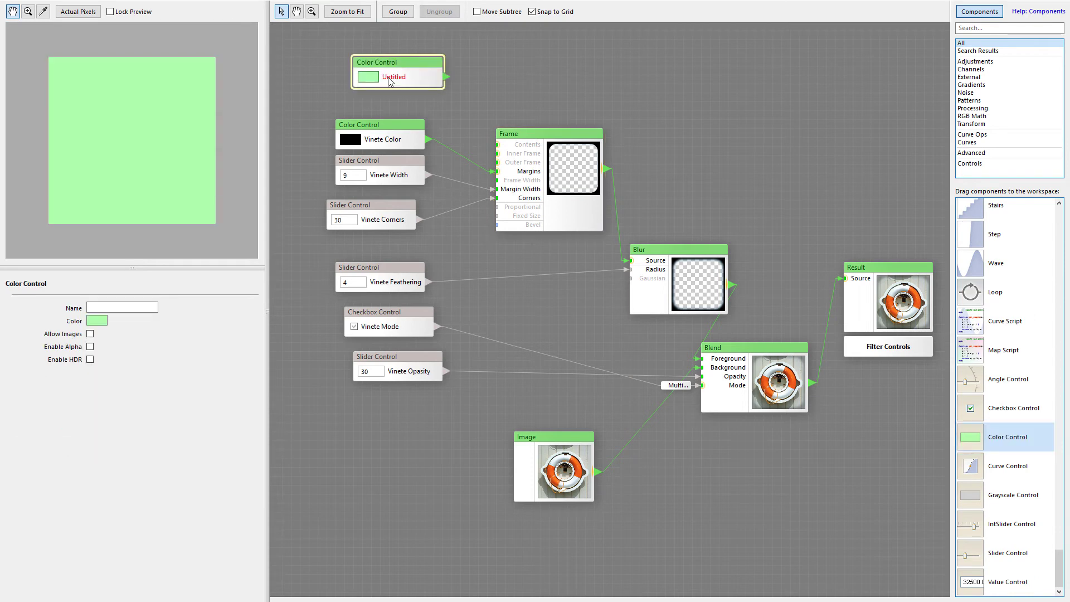
Name the new Color Control "Image tint".
left_click(124, 306)
type("Content colo")
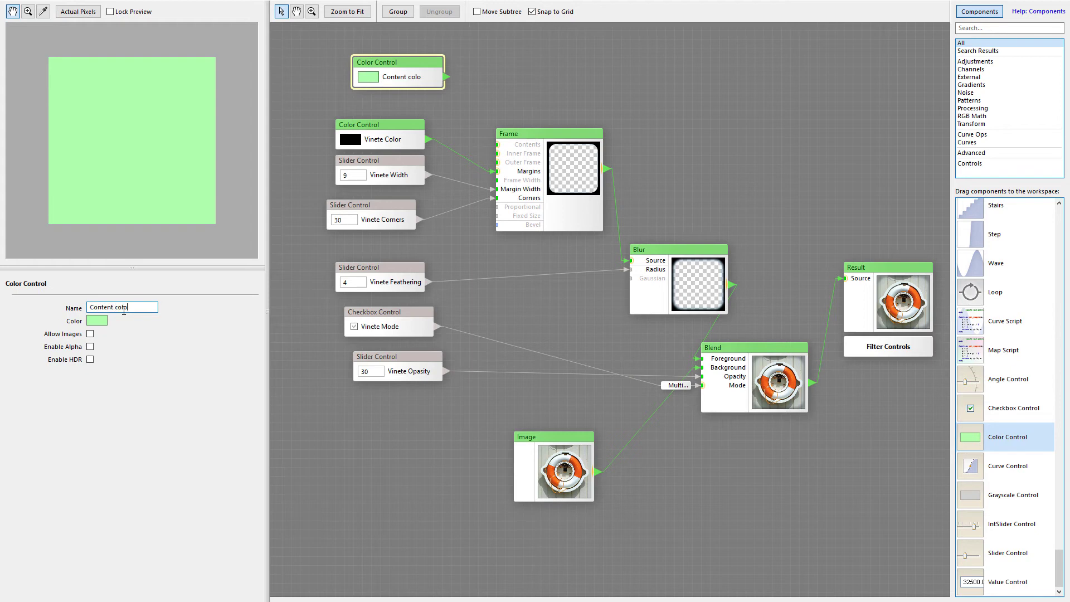
key("BackSpace")
key("BackSpace")
key("BackSpace")
key("BackSpace")
key("BackSpace")
key("BackSpace")
key("BackSpace")
key("BackSpace")
key("BackSpace")
key("BackSpace")
key("BackSpace")
key("BackSpace")
type("T")
key("BackSpace")
type("Image tint")
Connect the Image tint control to the Frame's Contents input and accept AFFFAA as its color.
left_click_drag(447, 76, 496, 144)
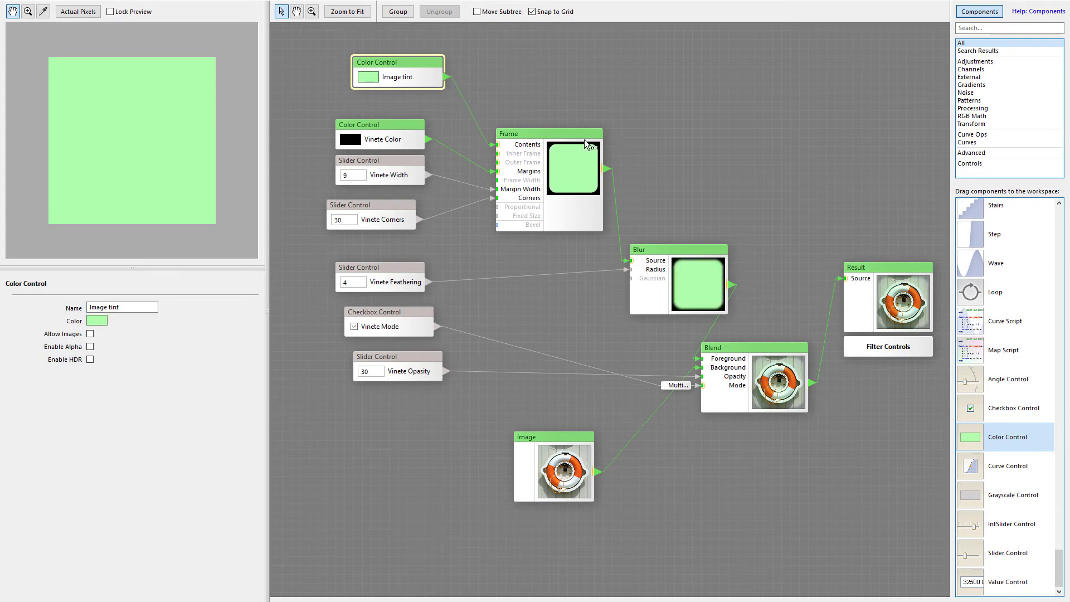
left_click(99, 322)
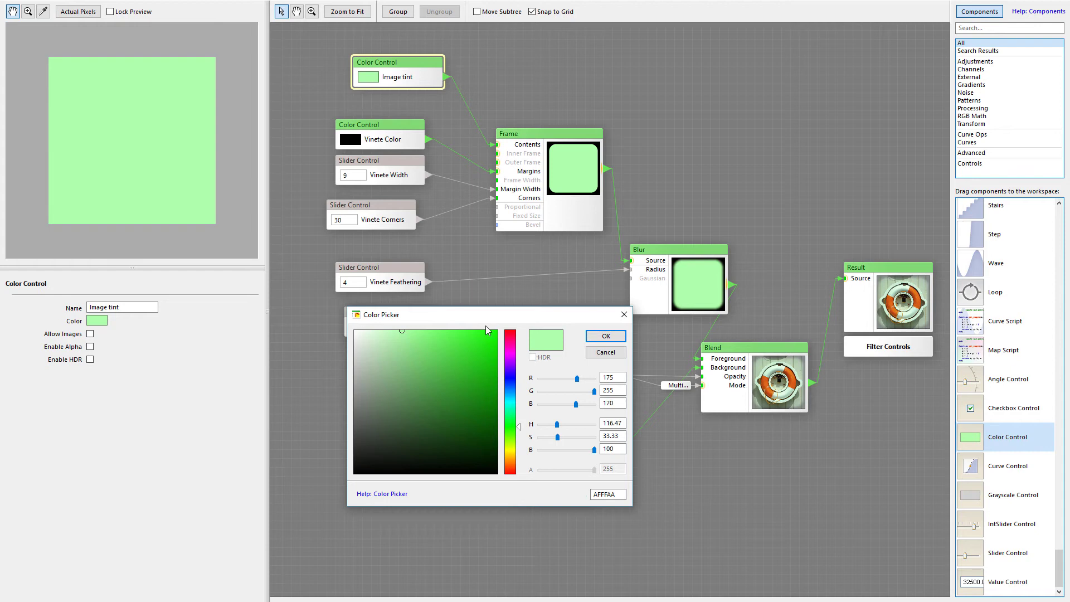
left_click(606, 336)
Delete the Image tint color control from the workspace.
left_click(394, 53)
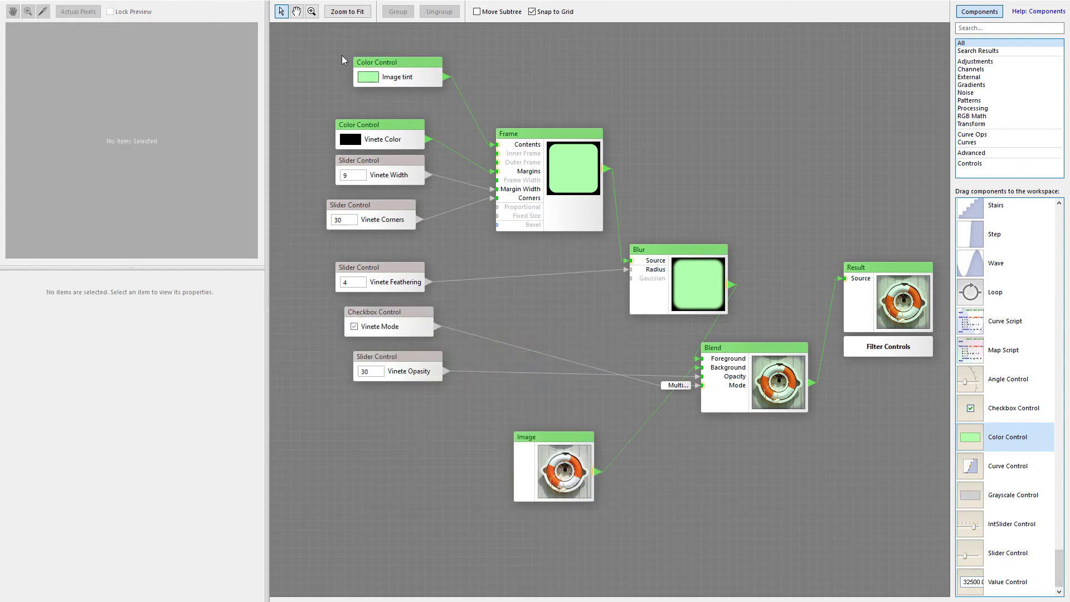
left_click(374, 63)
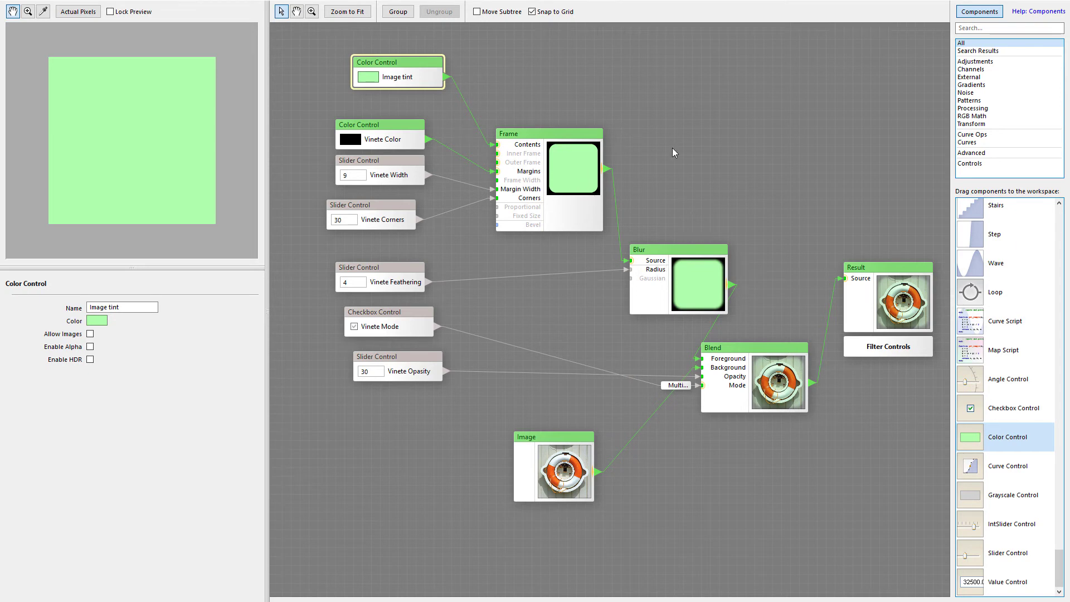
key("Delete")
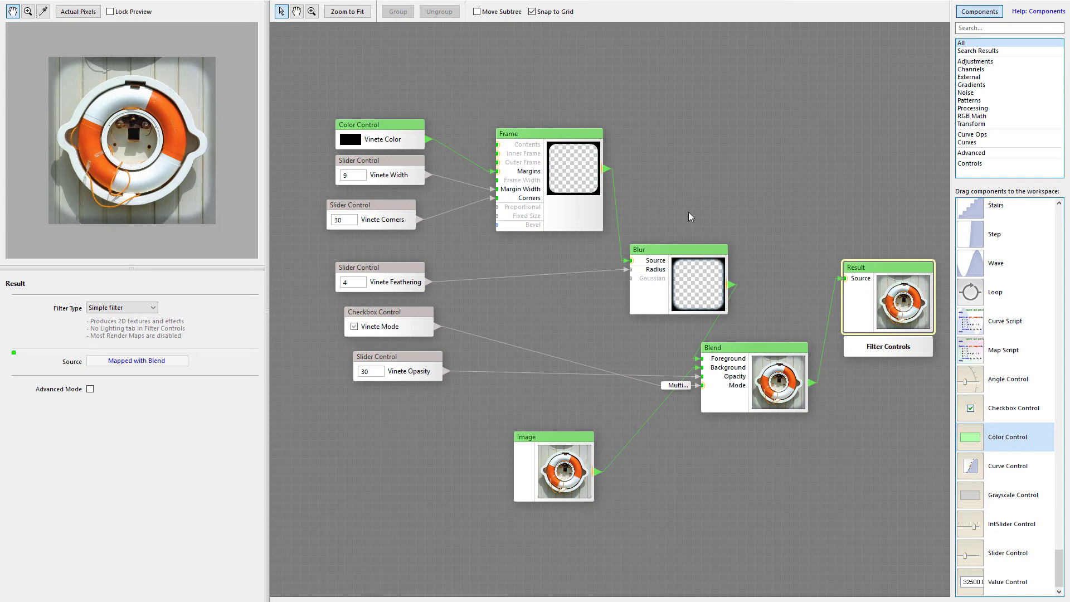
Examine the Frame component's Inner Frame and Outer Frame color settings, leaving both colors as they are.
left_click(534, 153)
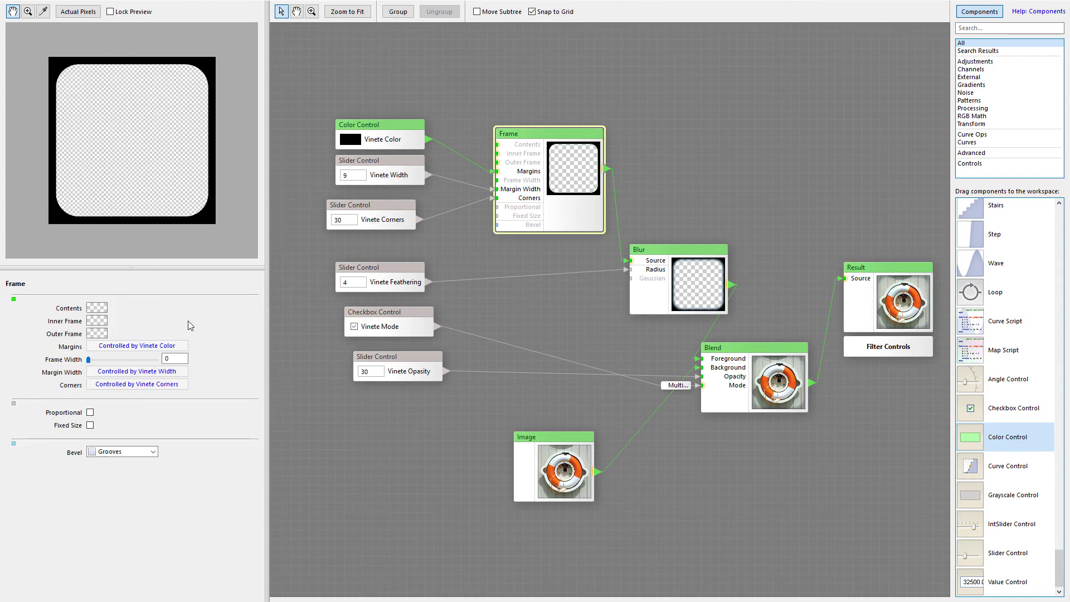
left_click(102, 321)
left_click_drag(541, 469, 506, 468)
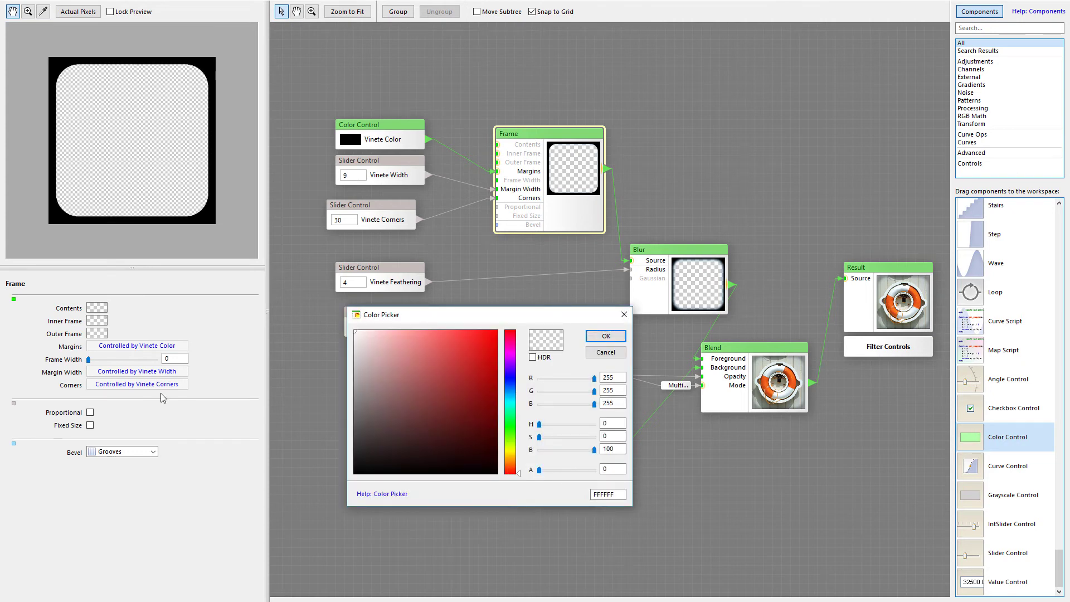
left_click(606, 352)
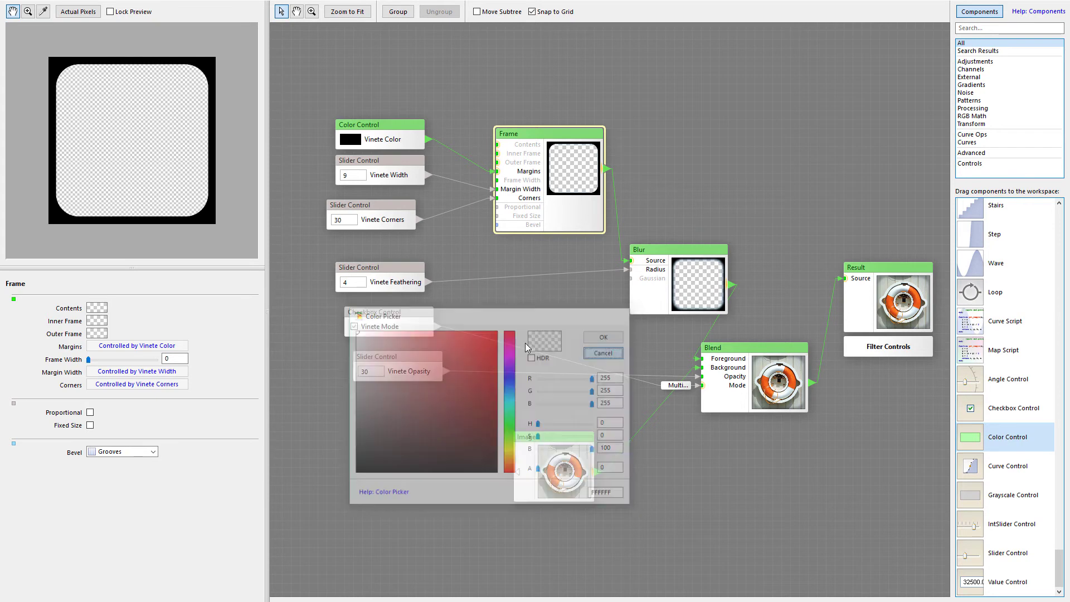
left_click(105, 342)
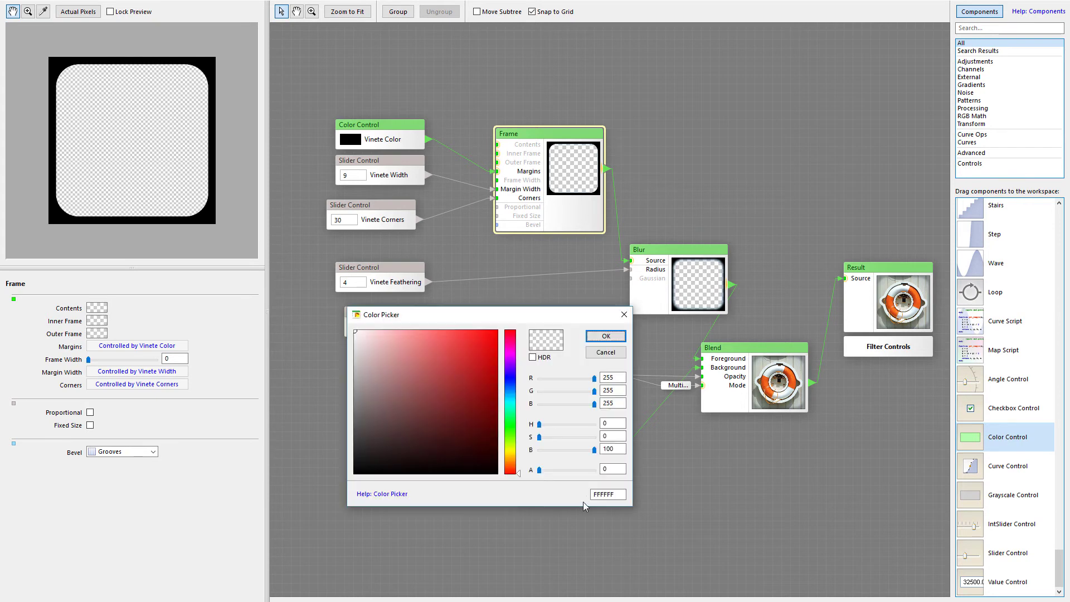
left_click(606, 352)
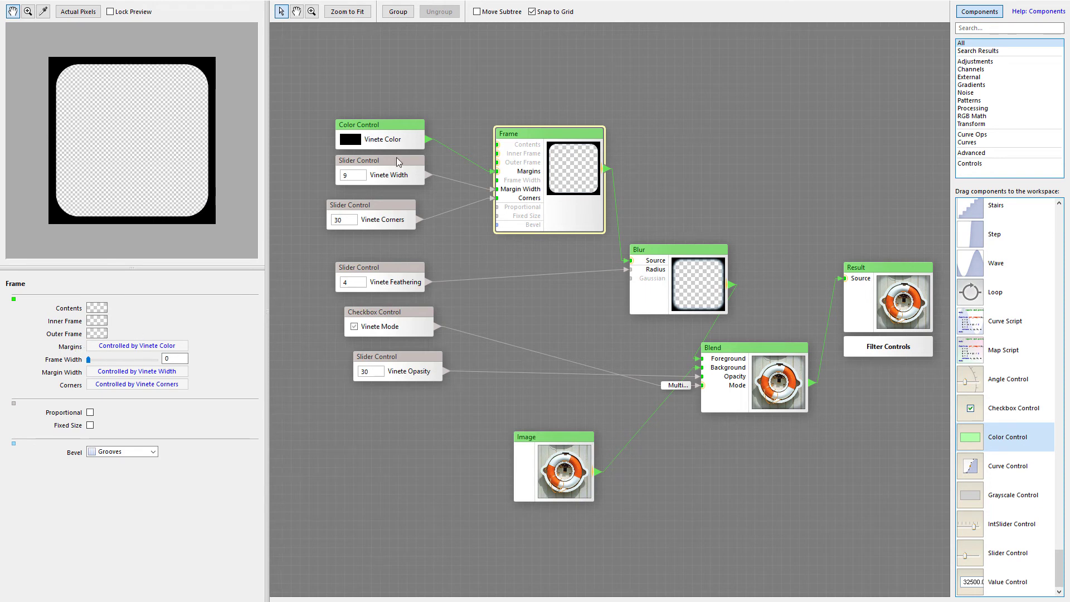
Test the Vinete Width slider control at 100 and at 3, and set its value back to 9.
left_click(392, 128)
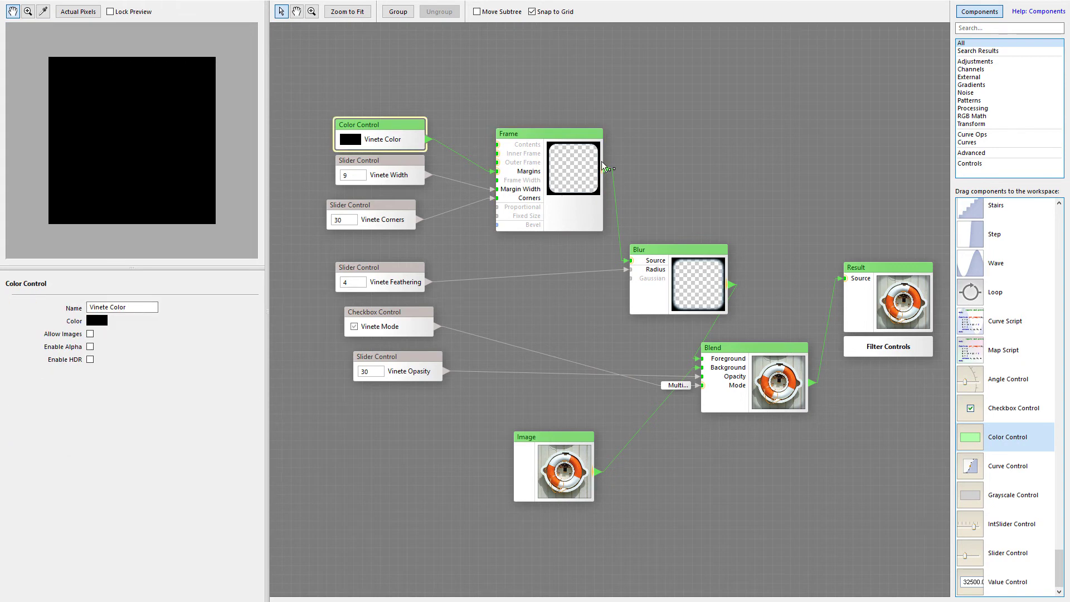
left_click(380, 160)
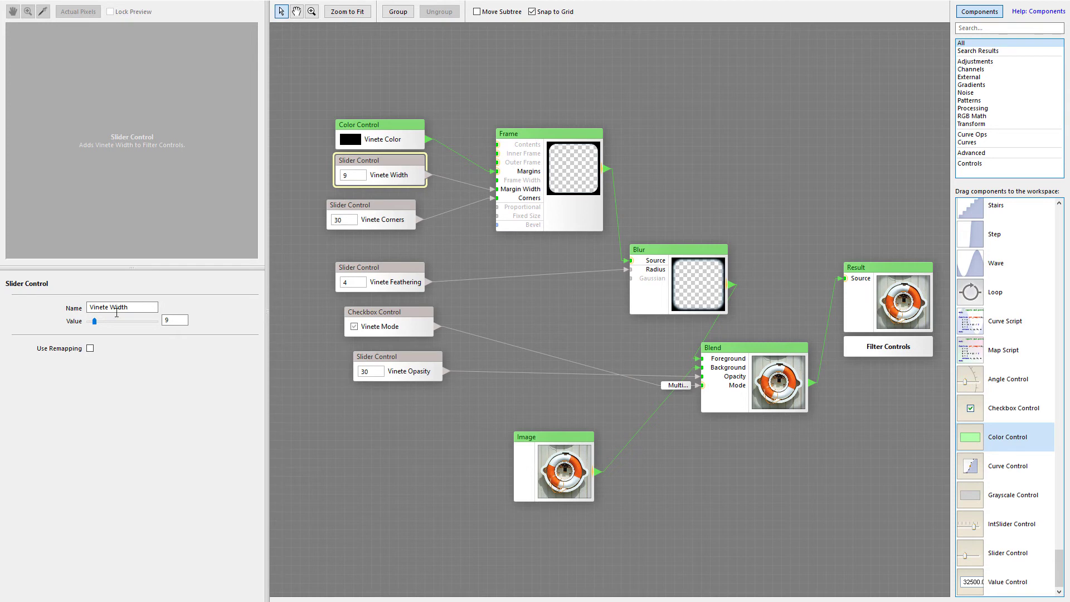
left_click_drag(99, 322, 166, 328)
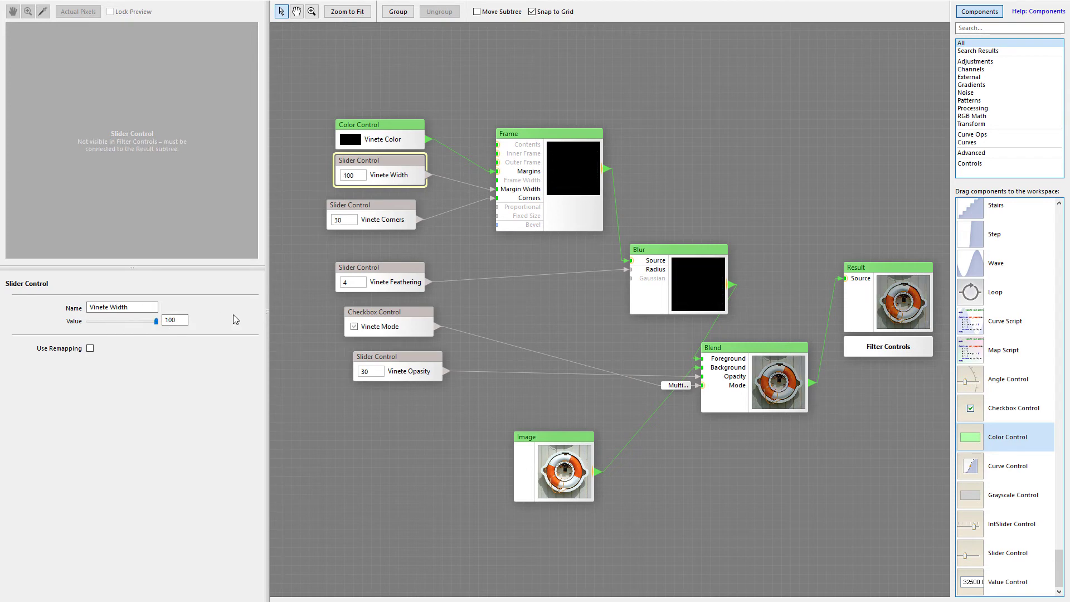
left_click_drag(156, 322, 92, 325)
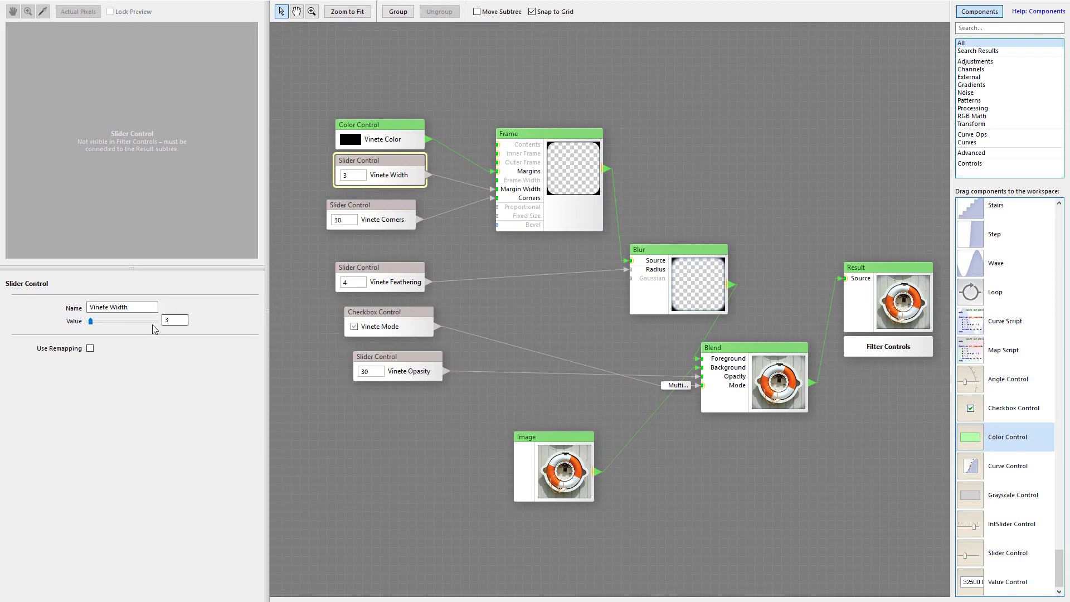
type("9")
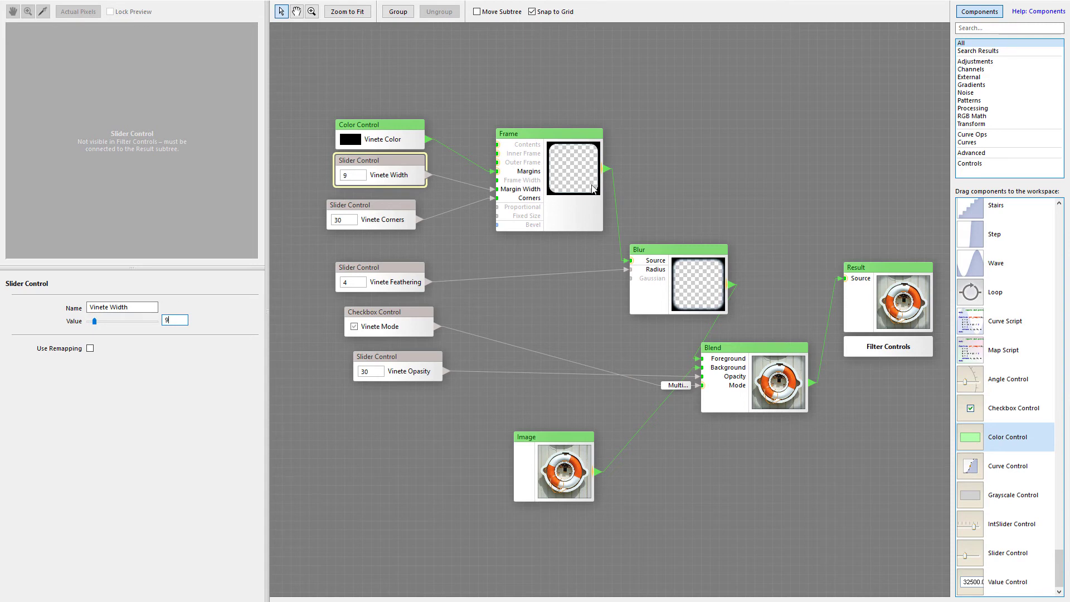
Test the Vinete Corners slider control at 100 and at 29, and set its value back to 30.
left_click(372, 205)
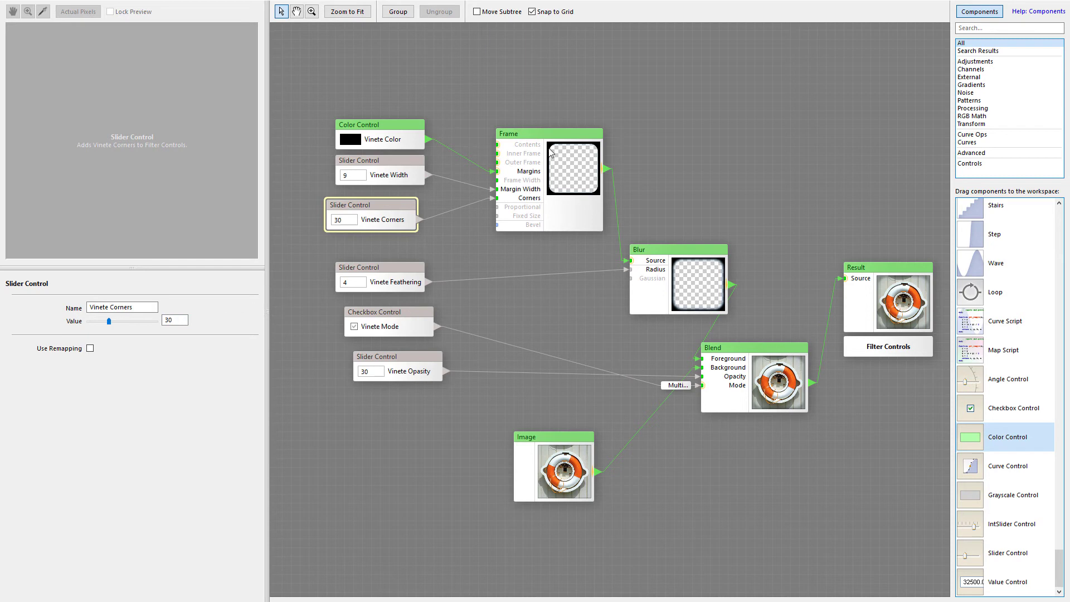
left_click_drag(109, 322, 196, 324)
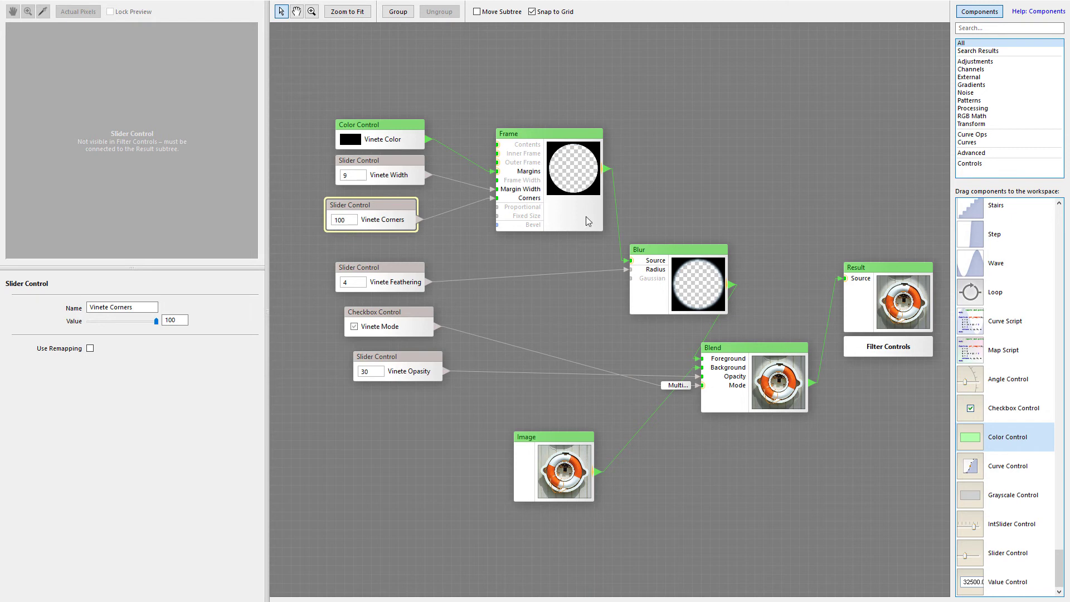
left_click_drag(156, 321, 108, 323)
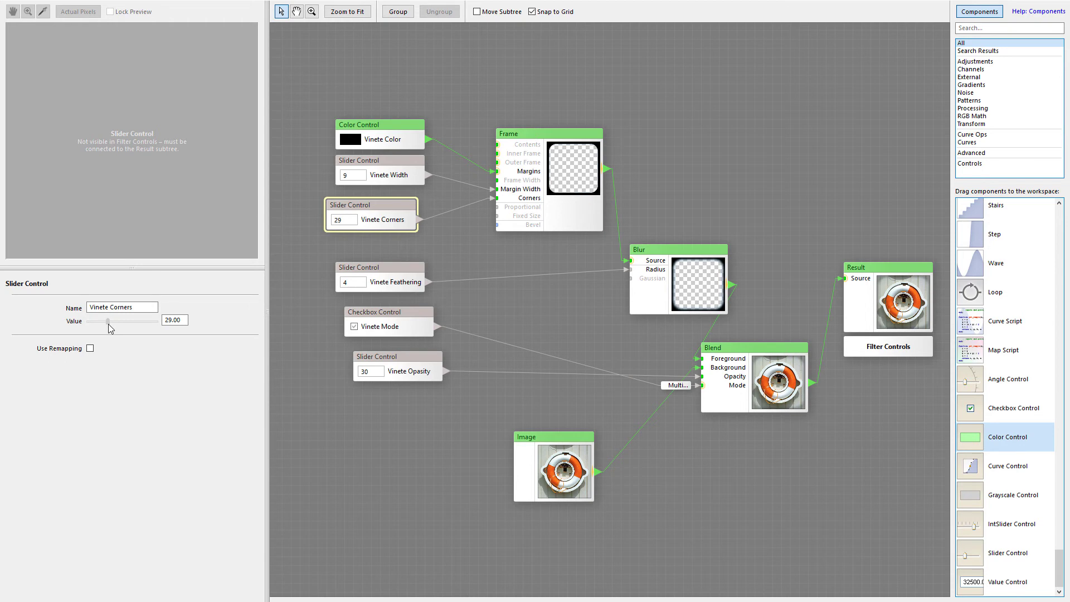
left_click(178, 321)
double_click(186, 320)
type("30")
key("Return")
Align Vinete Corners beneath Vinete Width, Frame with Vinete Color, and Vinete Feathering above Vinete Mode, and shift Blur slightly up and right.
mouse_move(368, 205)
left_mouse_down()
mouse_move(387, 197)
mouse_move(379, 201)
mouse_move(389, 183)
mouse_move(377, 197)
left_mouse_up()
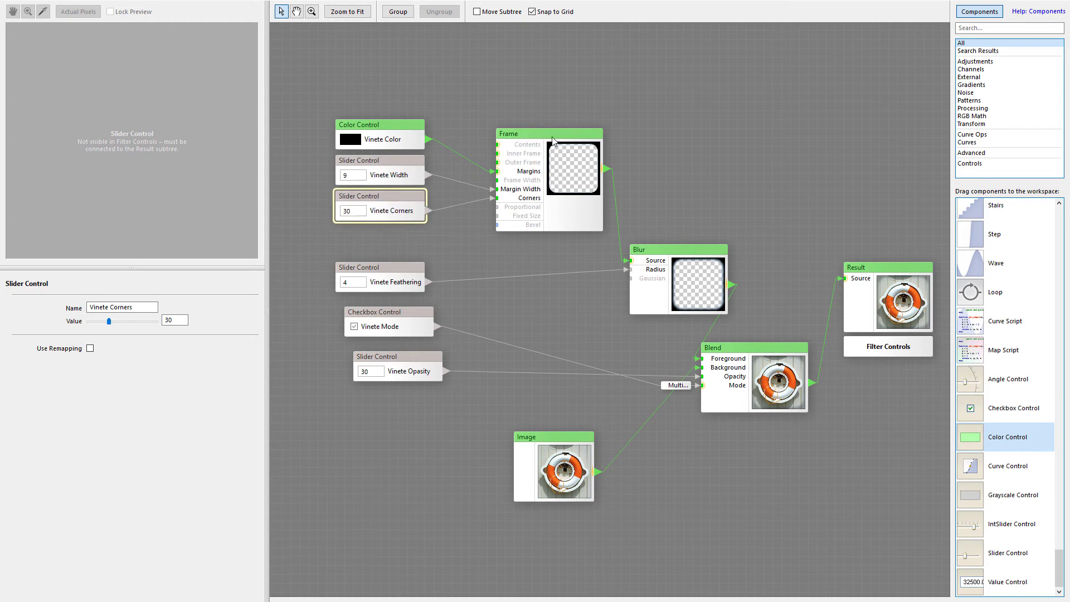
left_click_drag(560, 131, 560, 121)
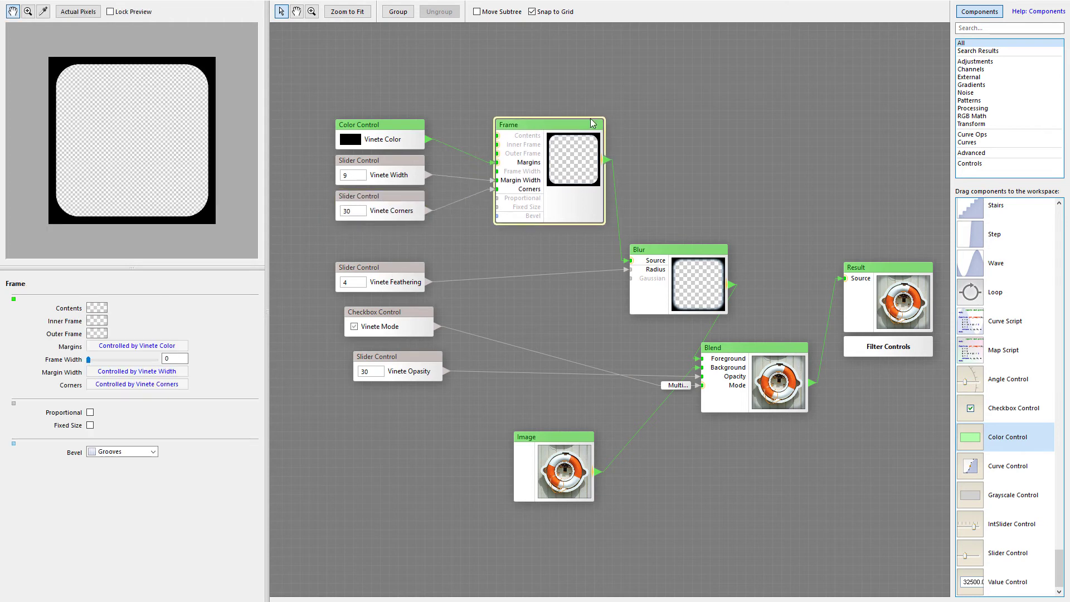
left_click_drag(679, 249, 687, 240)
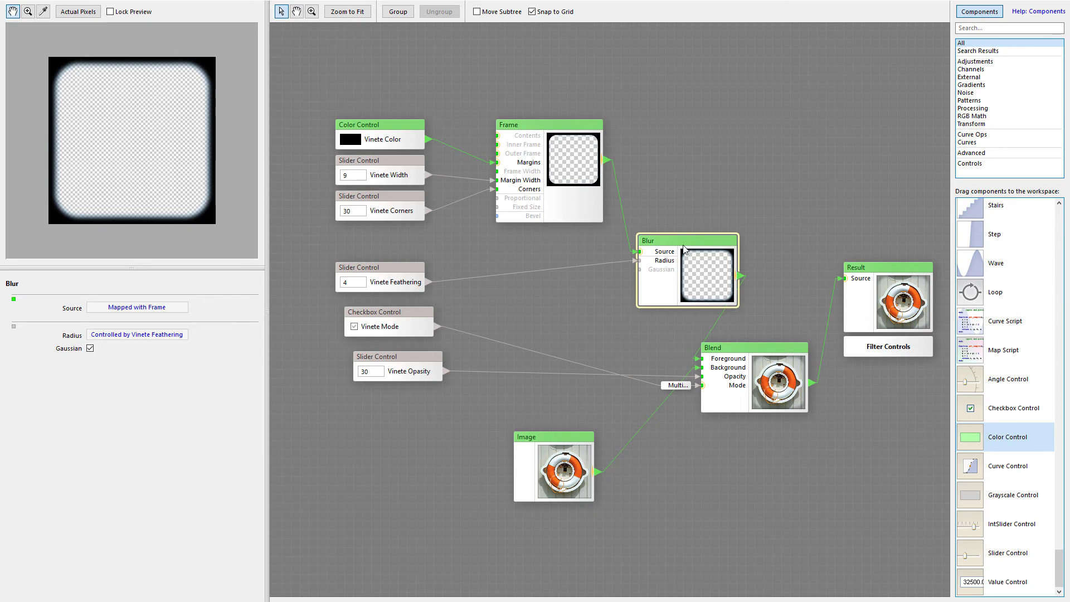
left_click(384, 273)
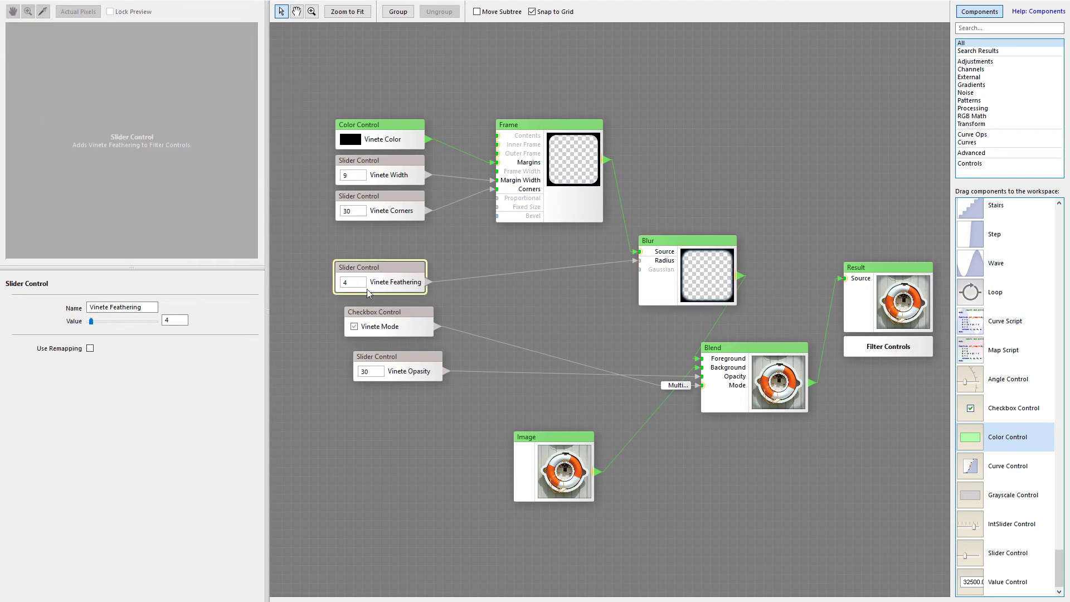
left_click_drag(374, 268, 384, 268)
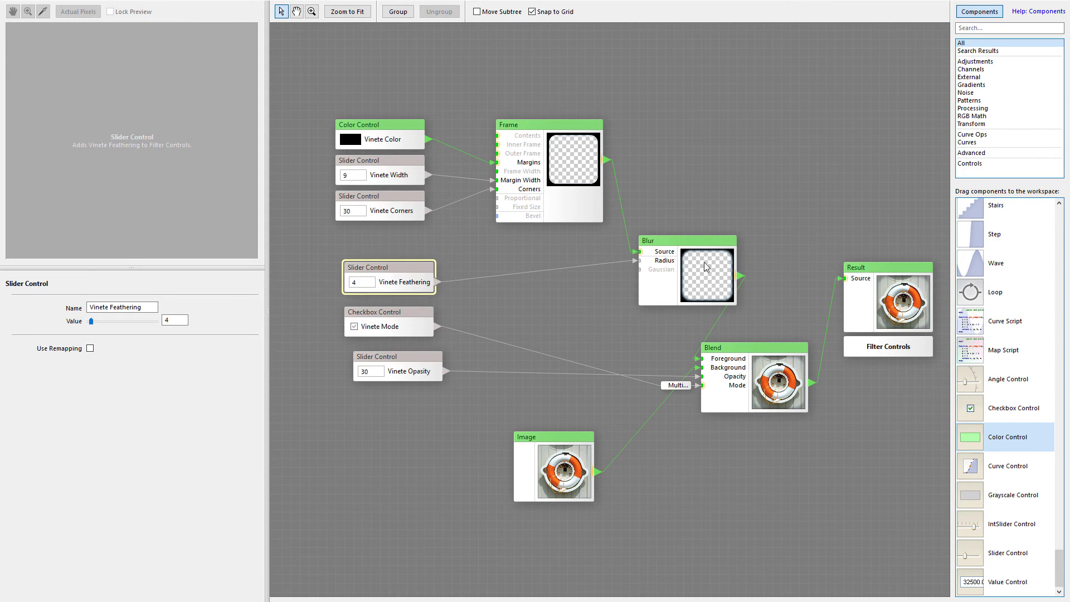
Examine the Blur component's preview and settings, and open the Vinete Feathering control that drives its radius.
left_click(731, 279)
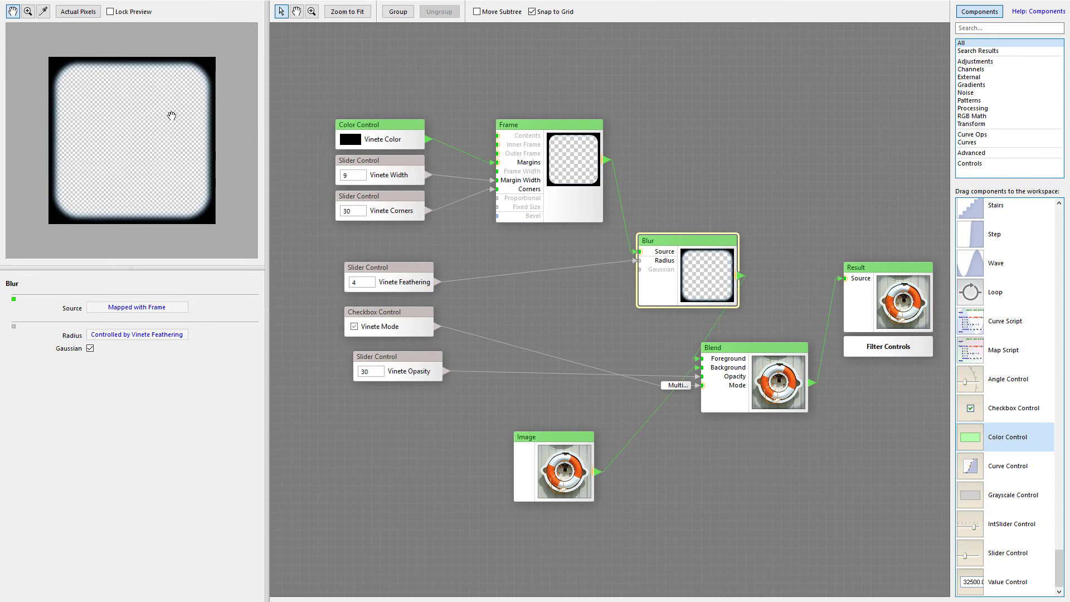
left_click(380, 267)
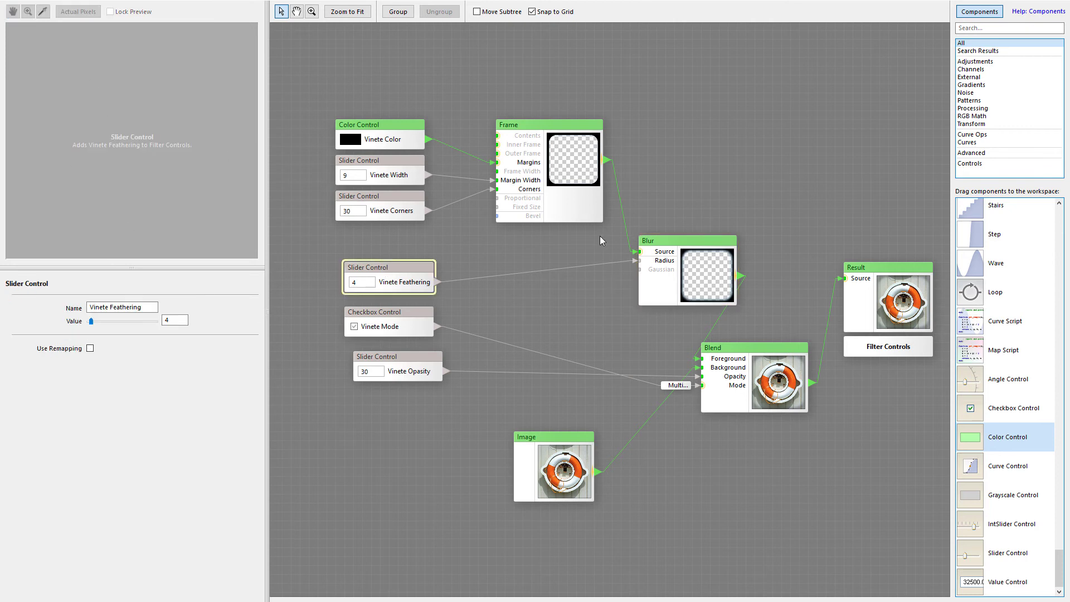